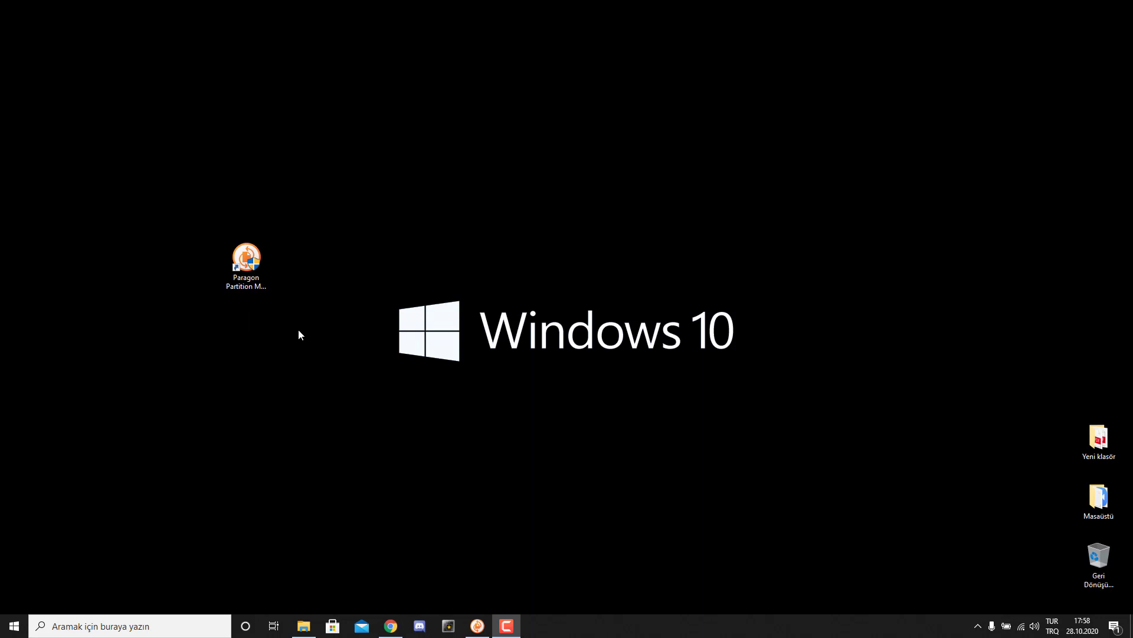
# Check the capacity and free space of the C: and D: drives in File Explorer's Bu bilgisayar view.
pyautogui.click(252, 266)
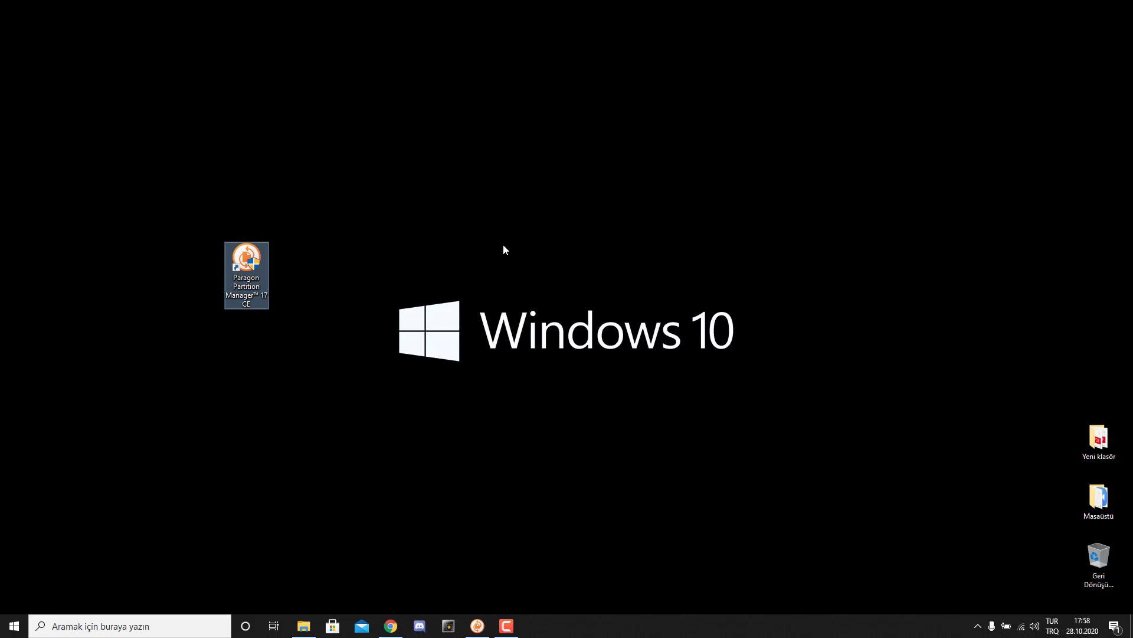
pyautogui.click(473, 316)
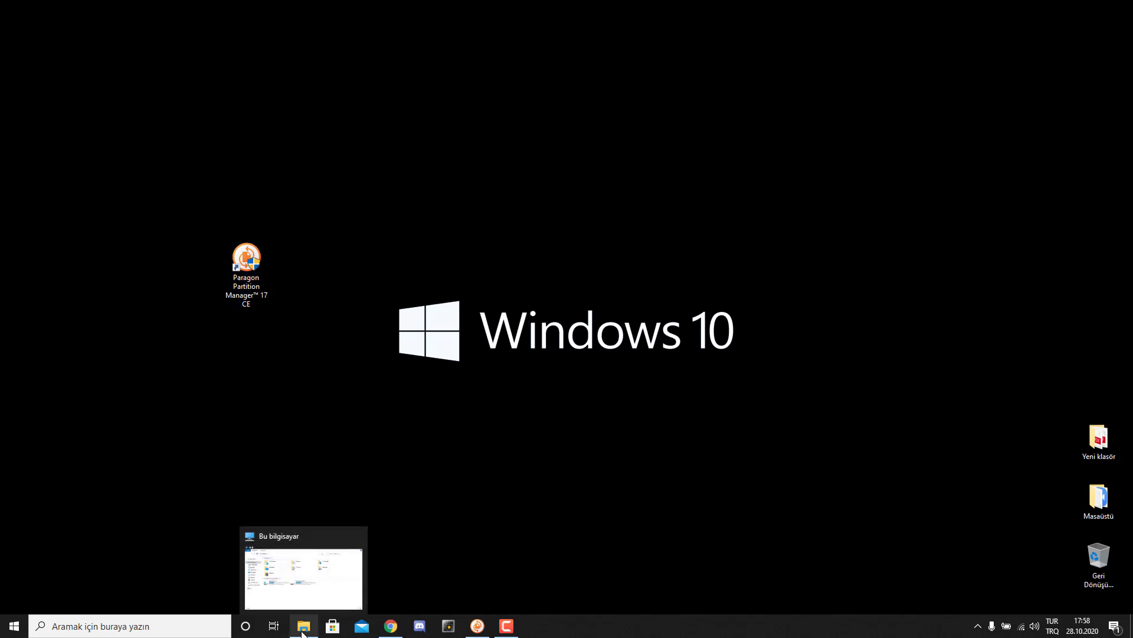
pyautogui.click(302, 633)
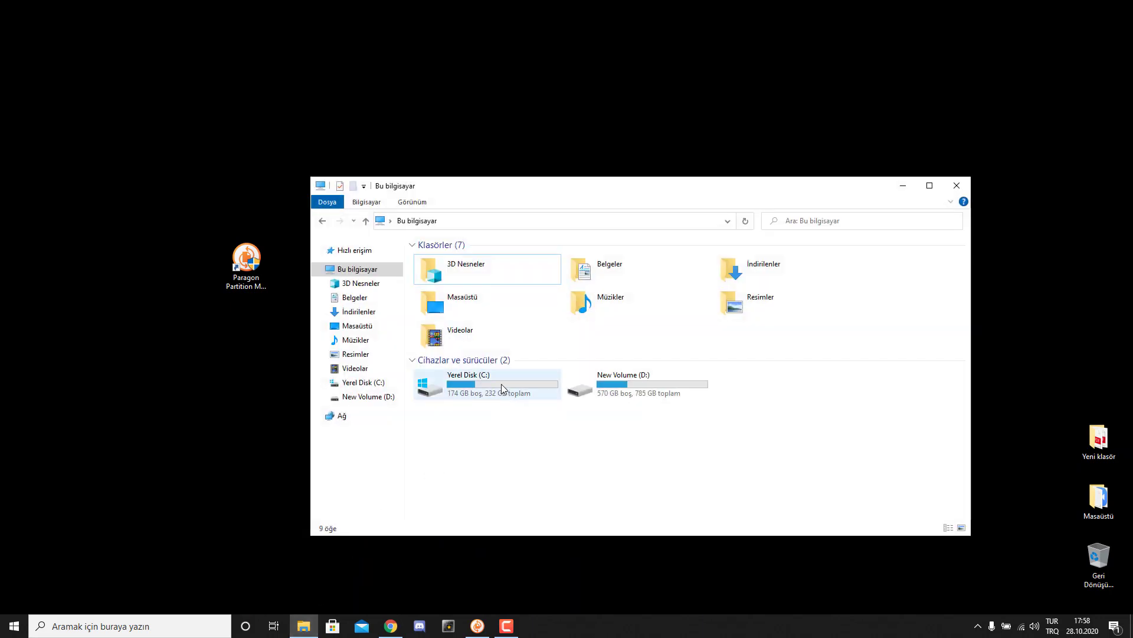
pyautogui.moveTo(501, 383)
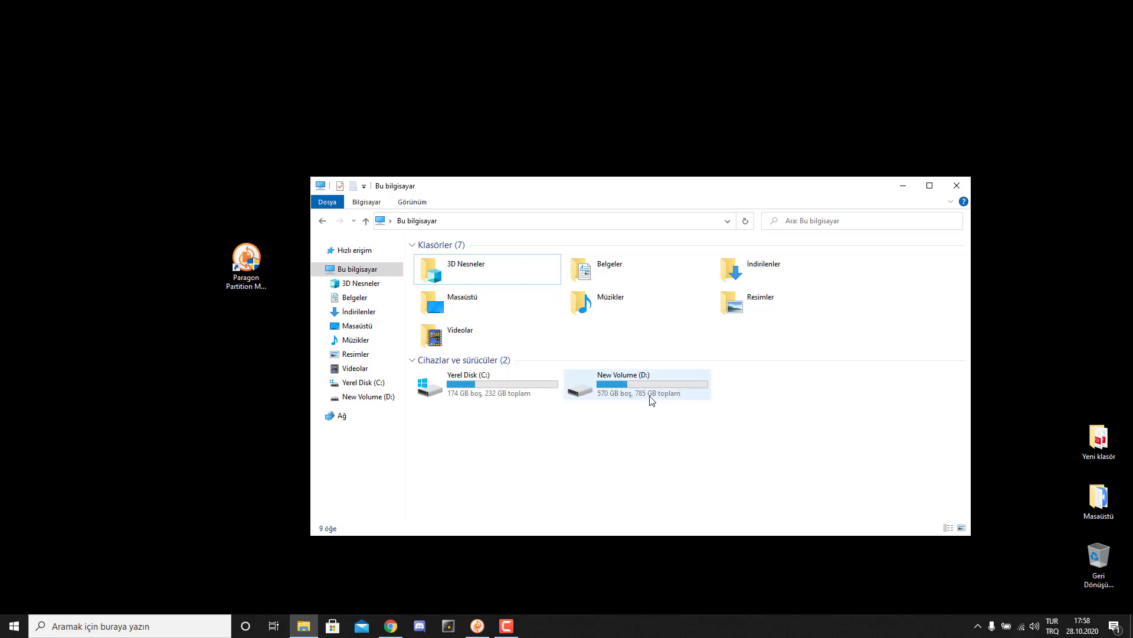
pyautogui.click(903, 187)
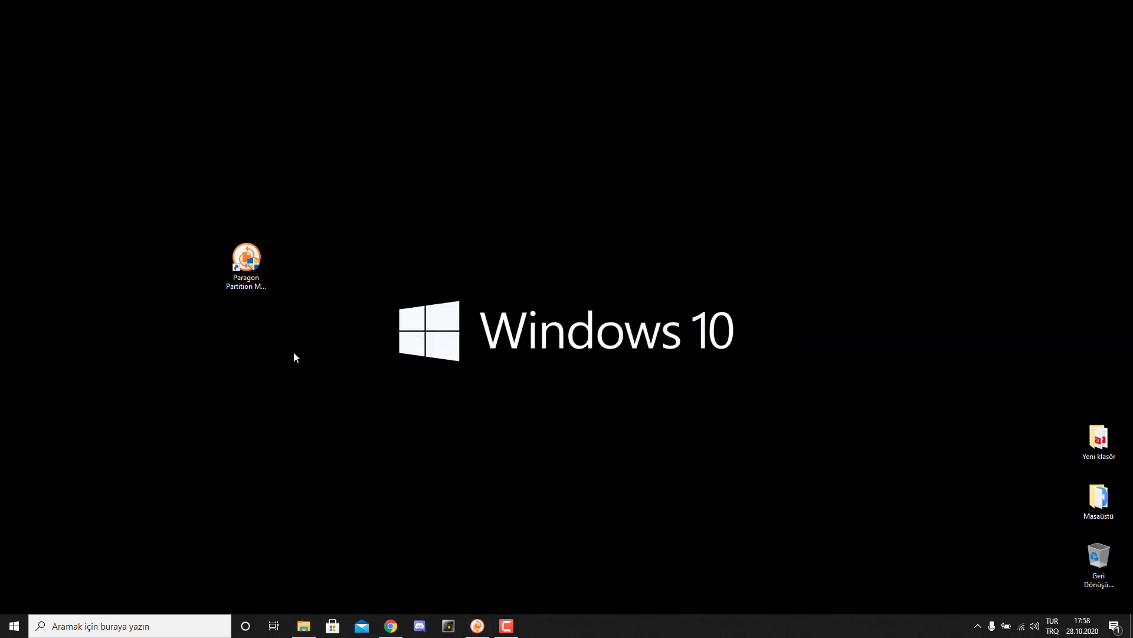
# Switch to Paragon Partition Manager and immediately create a volume labelled Arduinoloji using all 146,49 GB of unallocated space on Disk 0.
pyautogui.click(479, 627)
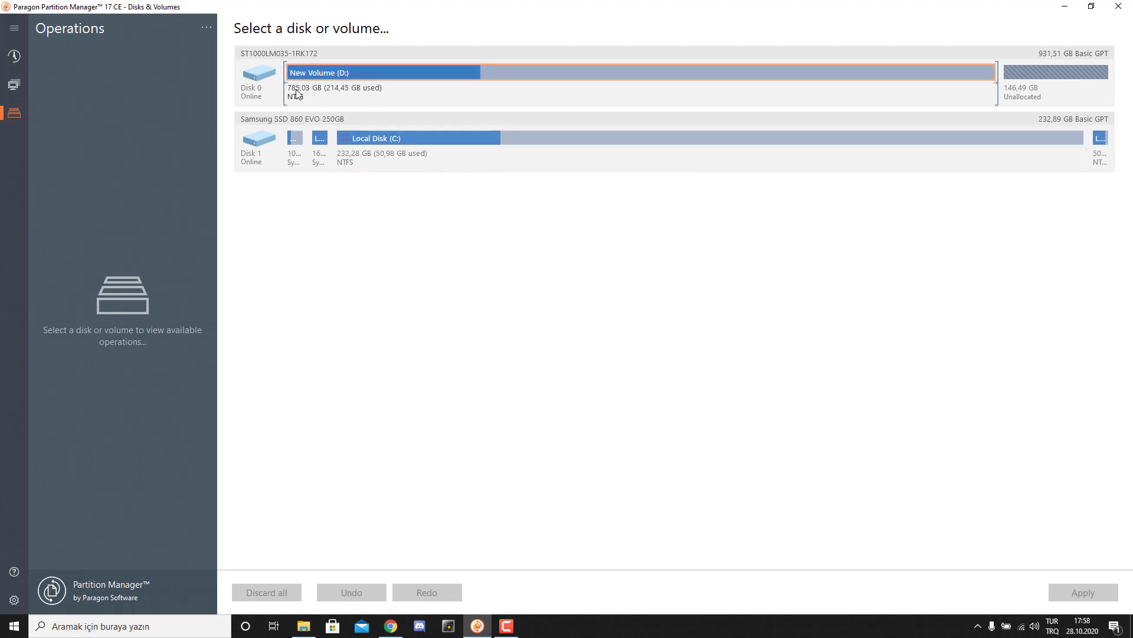
pyautogui.click(1016, 104)
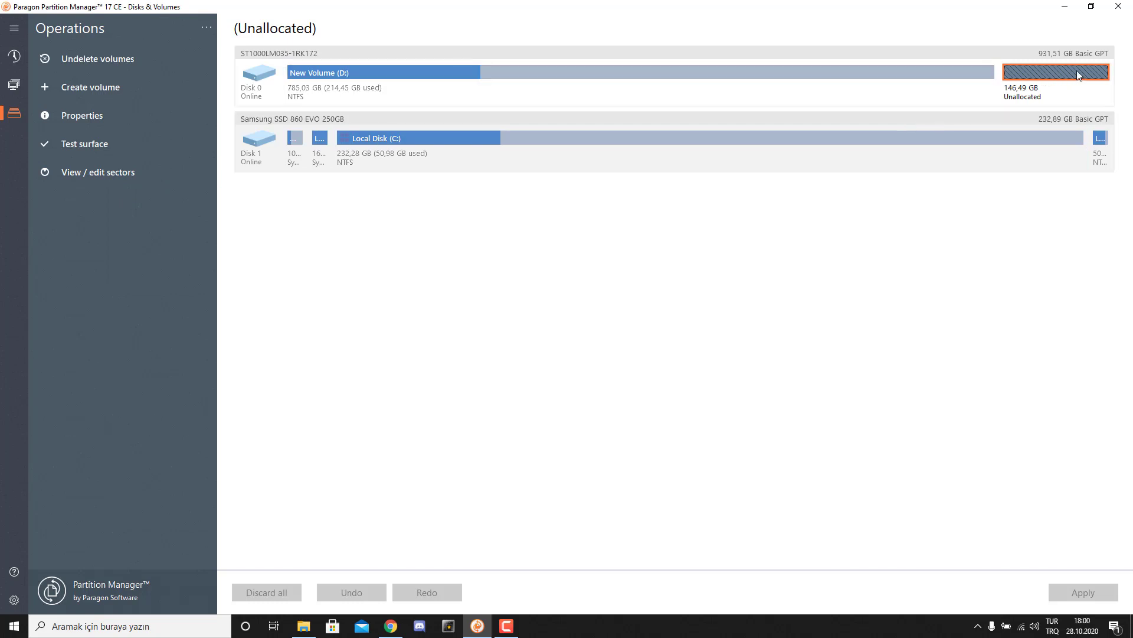
pyautogui.click(104, 87)
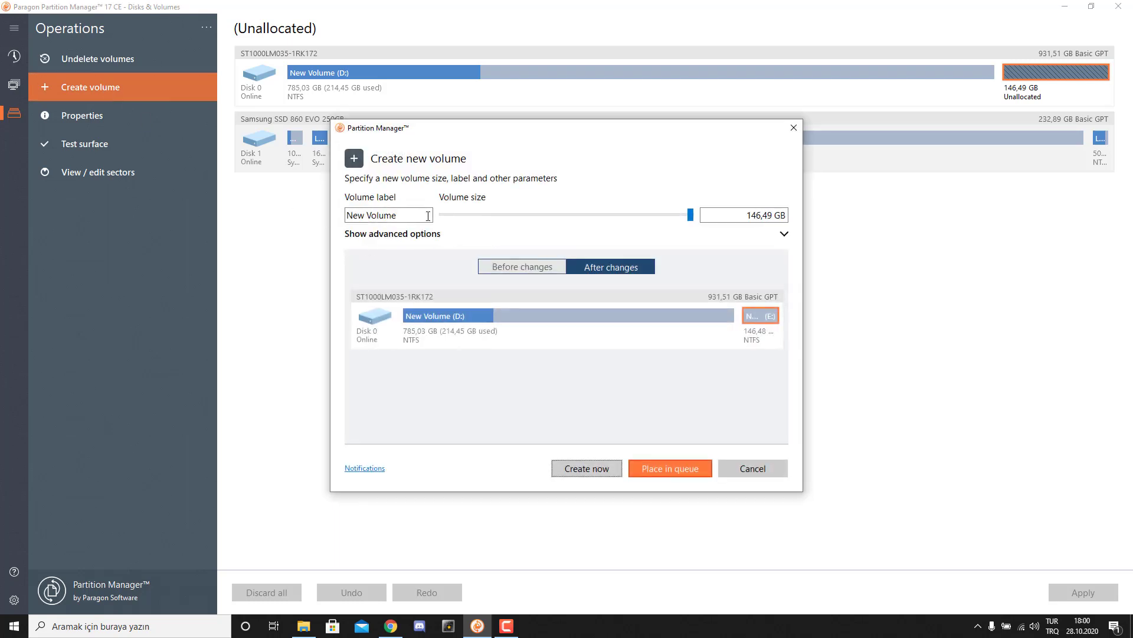
pyautogui.moveTo(395, 215); pyautogui.dragTo(344, 213)
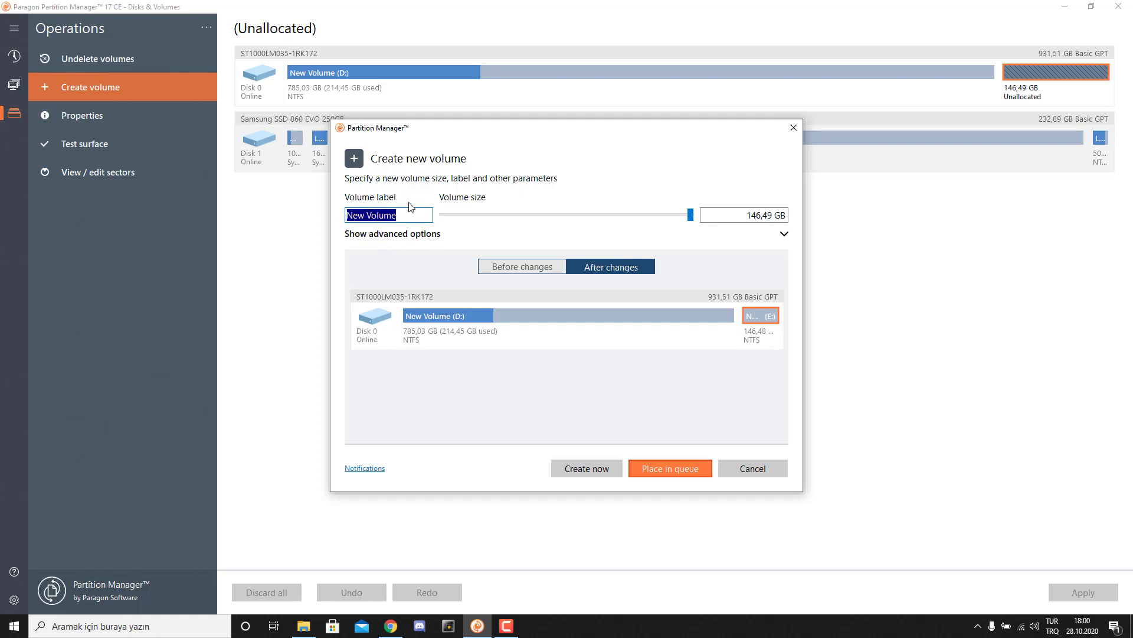
pyautogui.write('Arduinoloji')
pyautogui.click(611, 467)
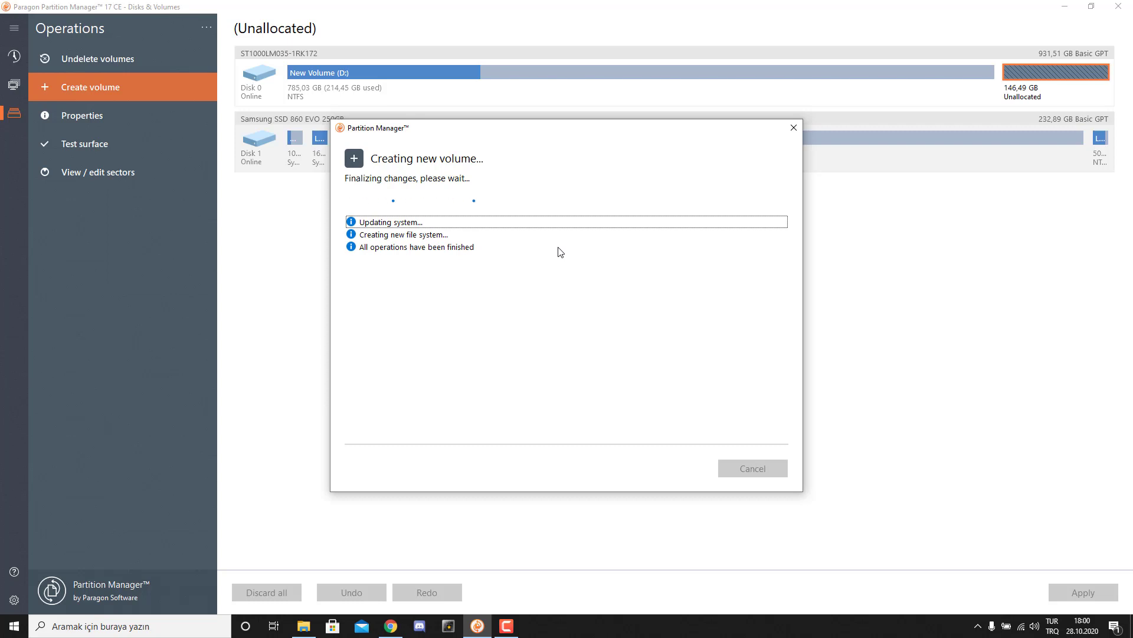
pyautogui.click(752, 475)
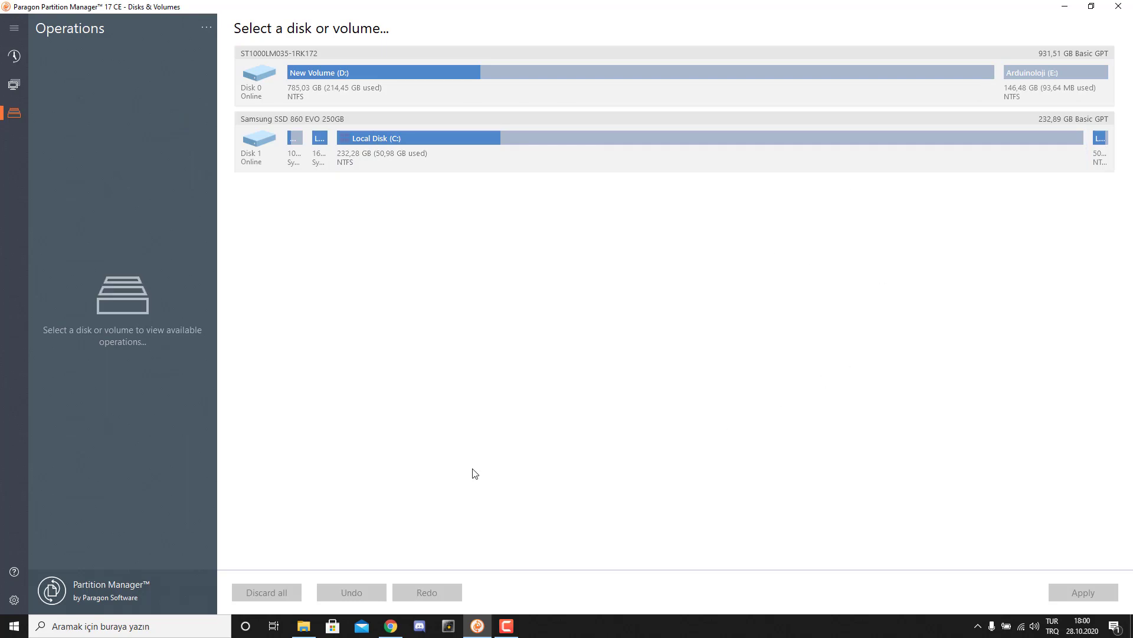
# Switch to File Explorer and check the new Arduinoloji (E:) drive alongside the existing drives.
pyautogui.click(1065, 6)
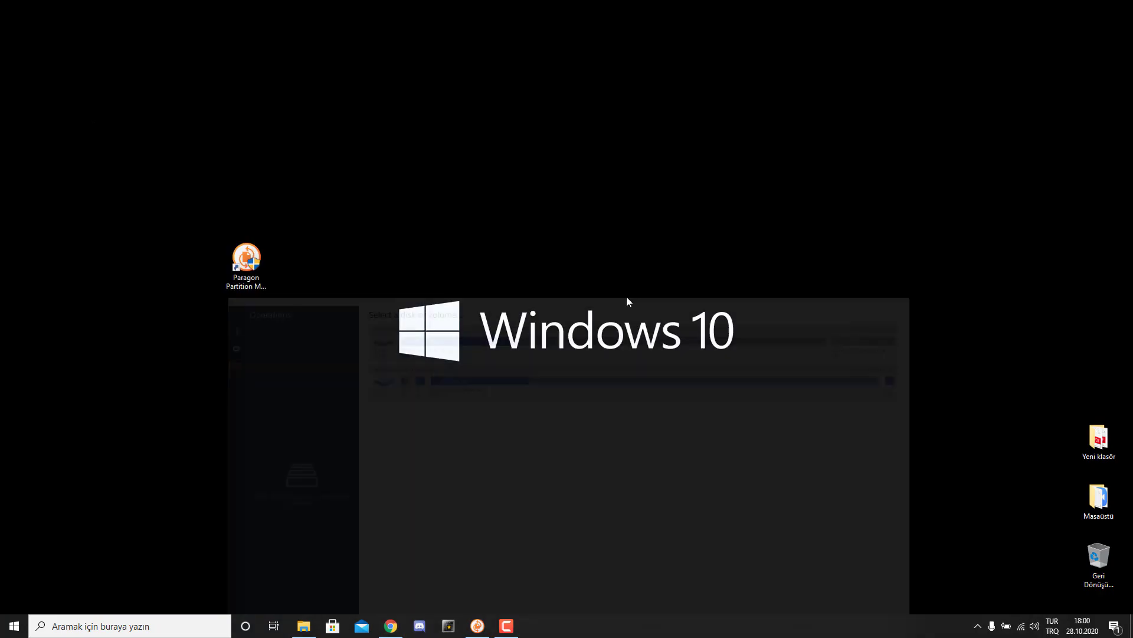
pyautogui.click(300, 621)
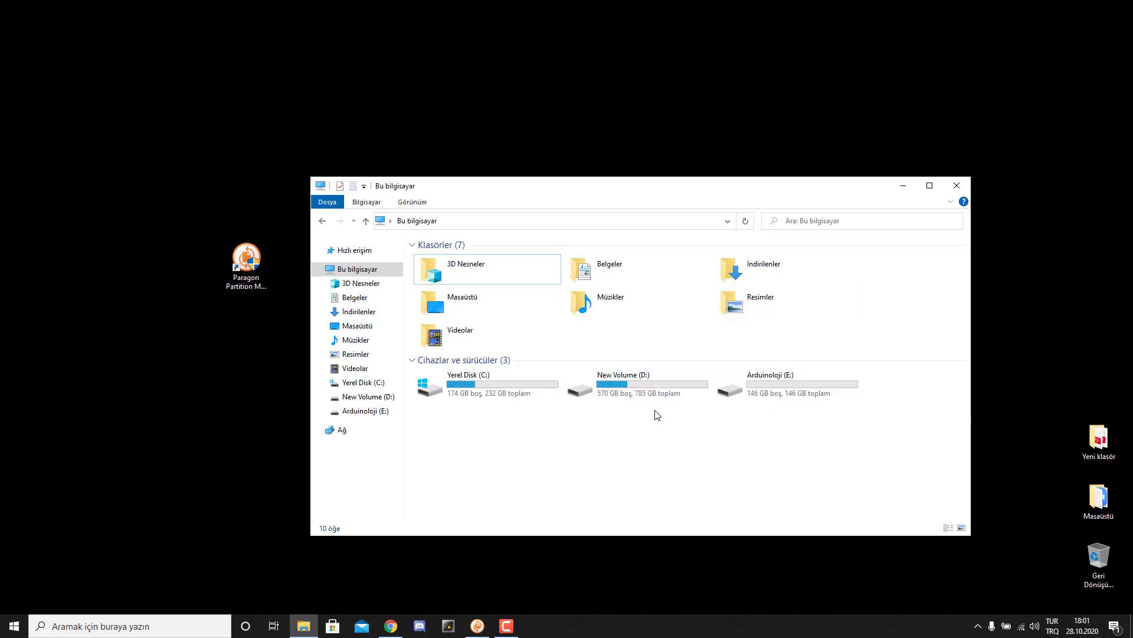
pyautogui.click(901, 187)
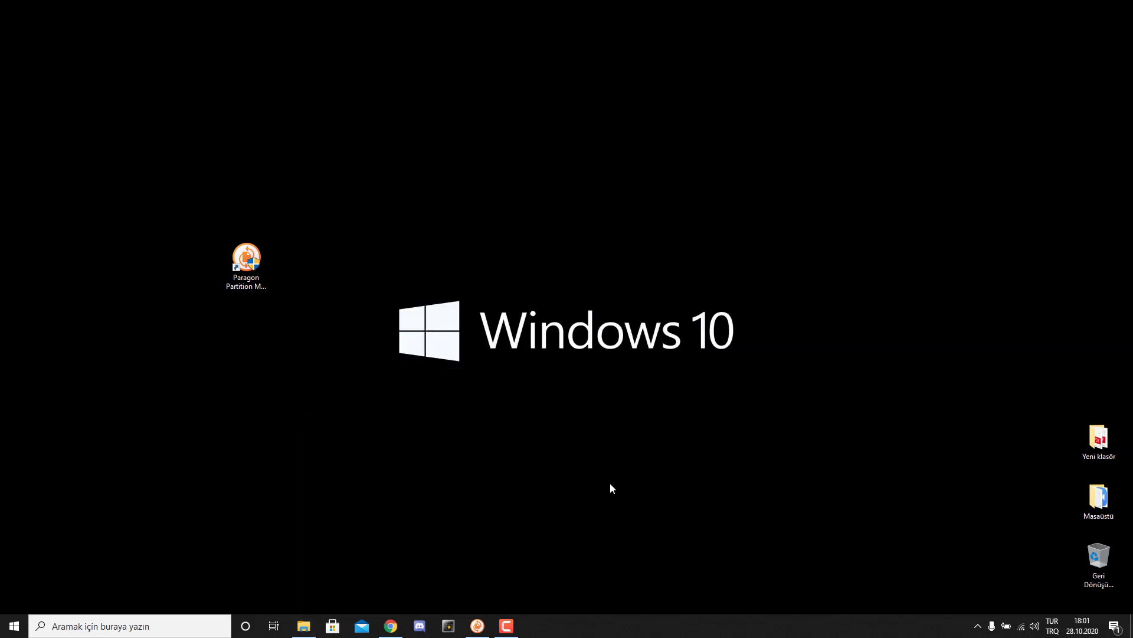
# Return to Paragon Partition Manager and immediately expand New Volume (D:) to 931,42 GB using space from Arduinoloji (E:).
pyautogui.click(479, 623)
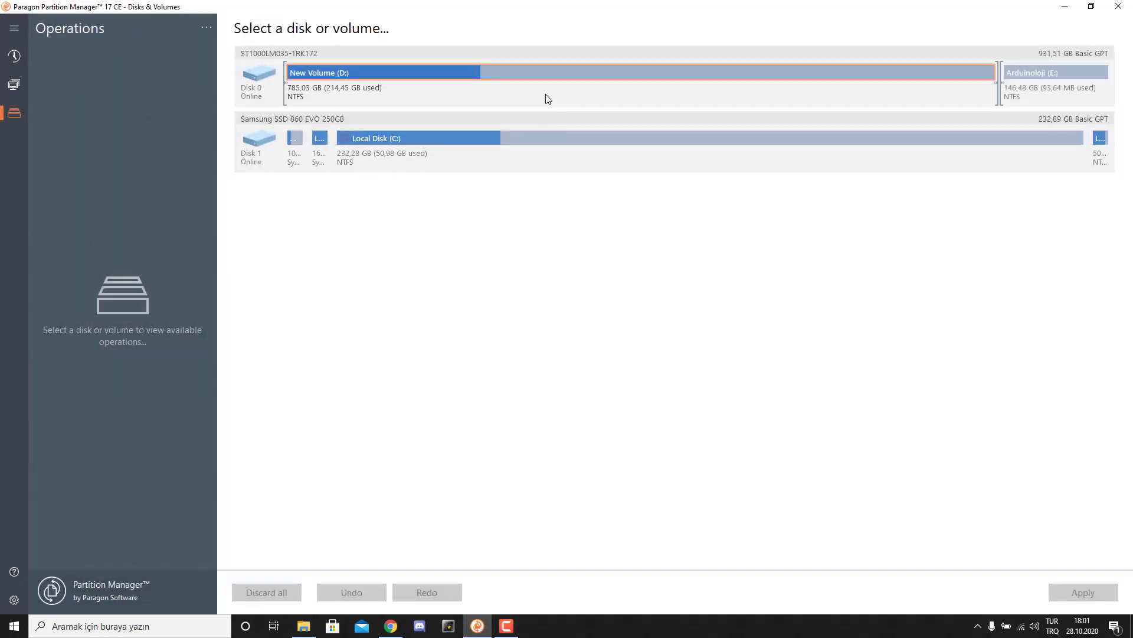
pyautogui.click(545, 99)
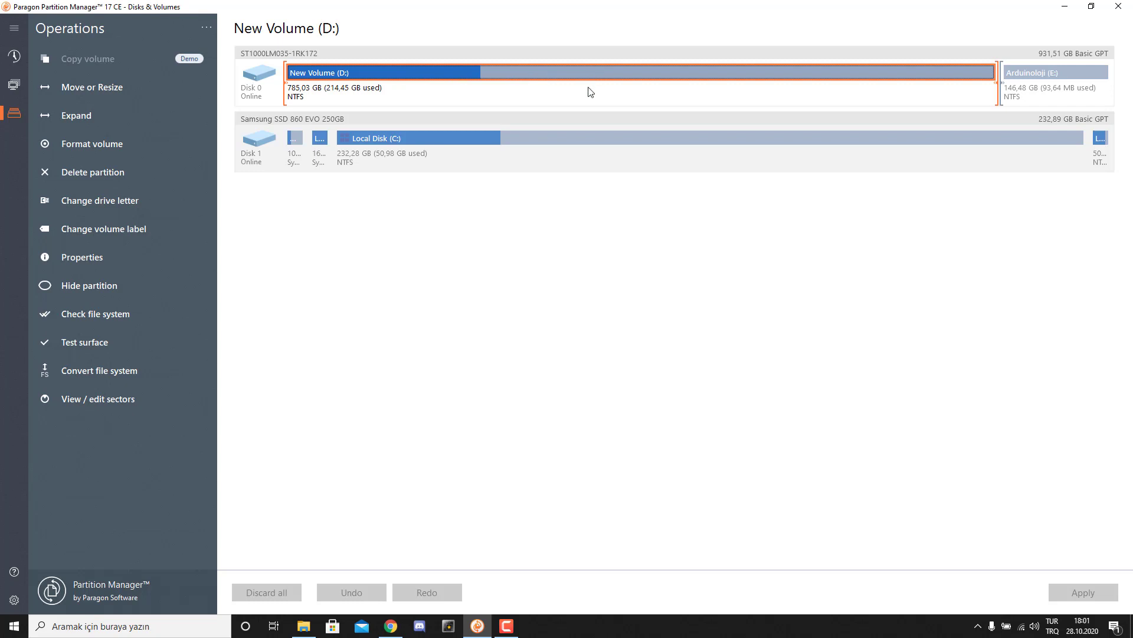
pyautogui.click(78, 118)
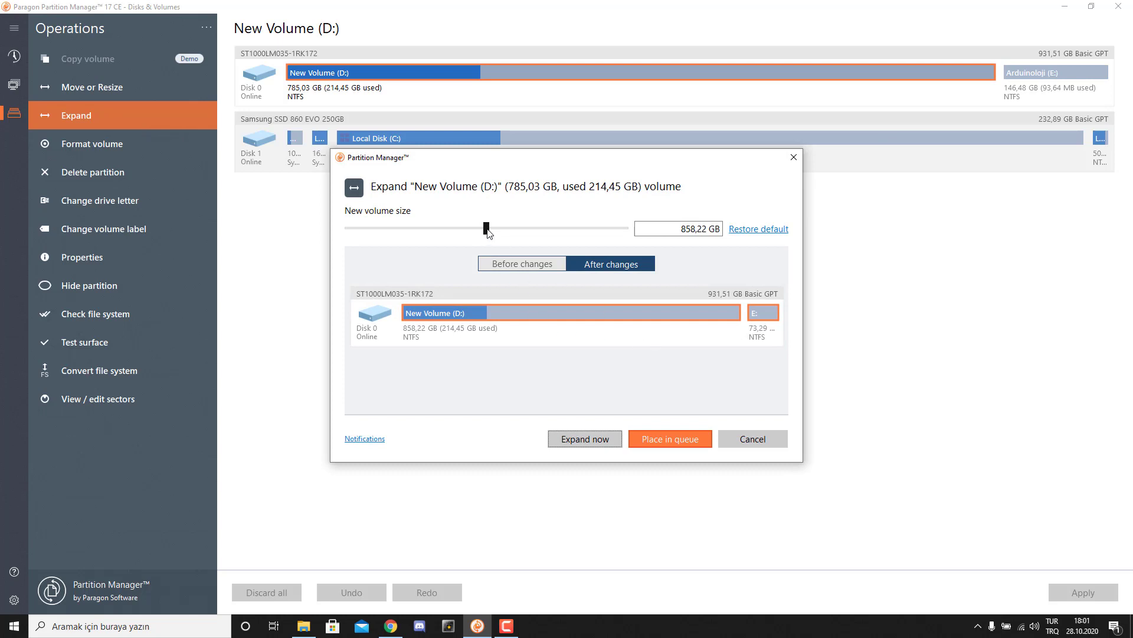
pyautogui.moveTo(486, 228); pyautogui.dragTo(626, 229)
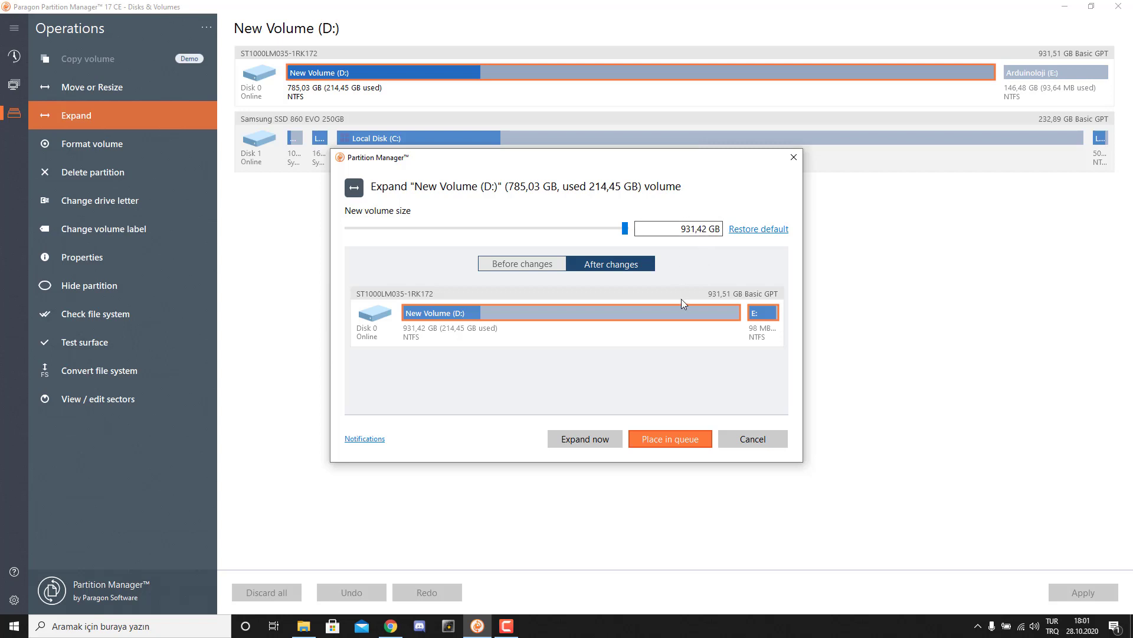
pyautogui.click(583, 440)
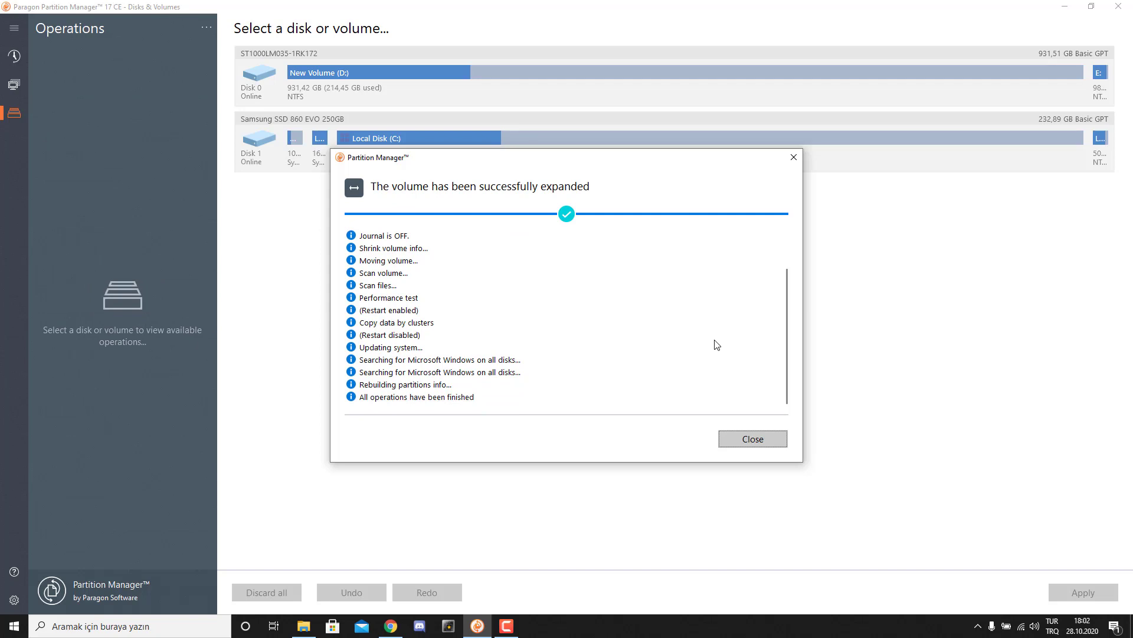
pyautogui.click(753, 439)
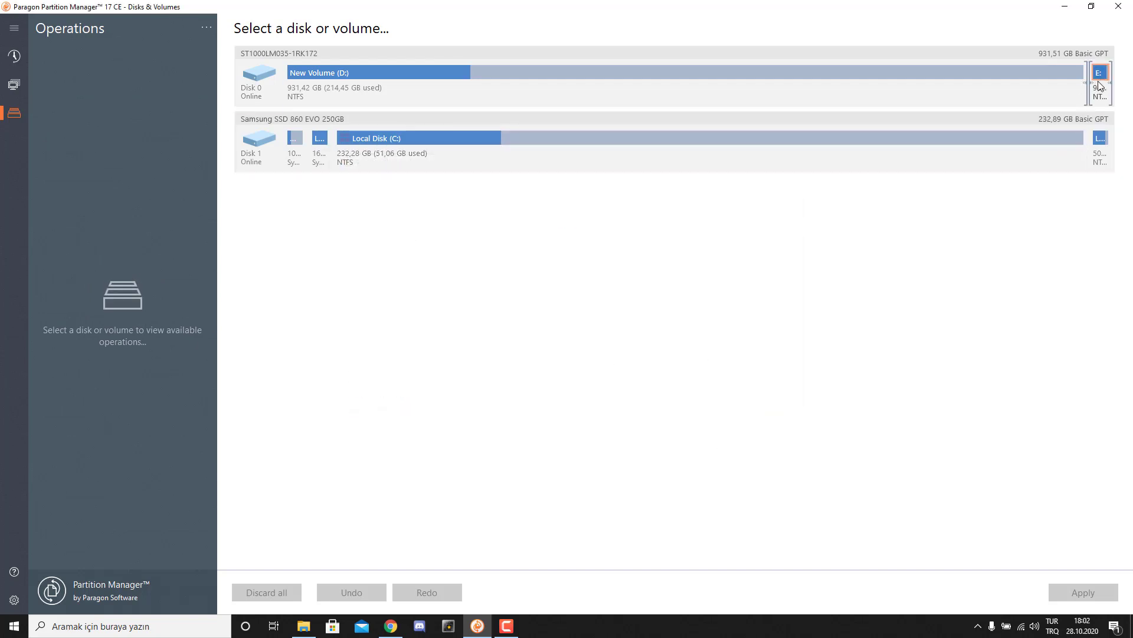
# Examine the resized E: partition, and compare the sizes of D: and E: in File Explorer.
pyautogui.click(1100, 99)
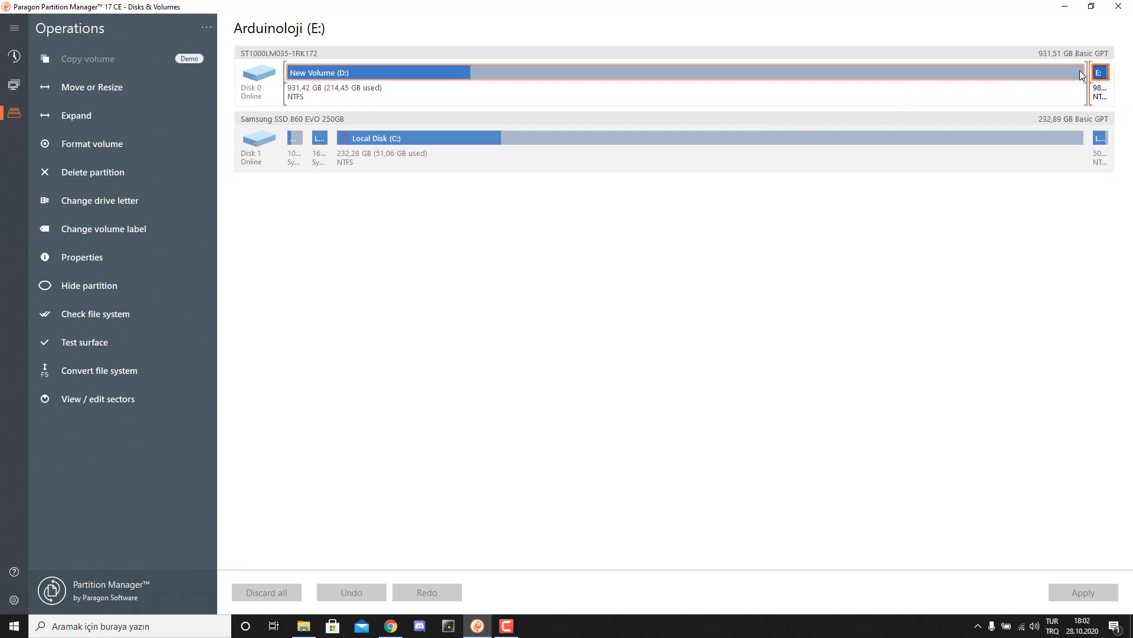
pyautogui.click(1065, 6)
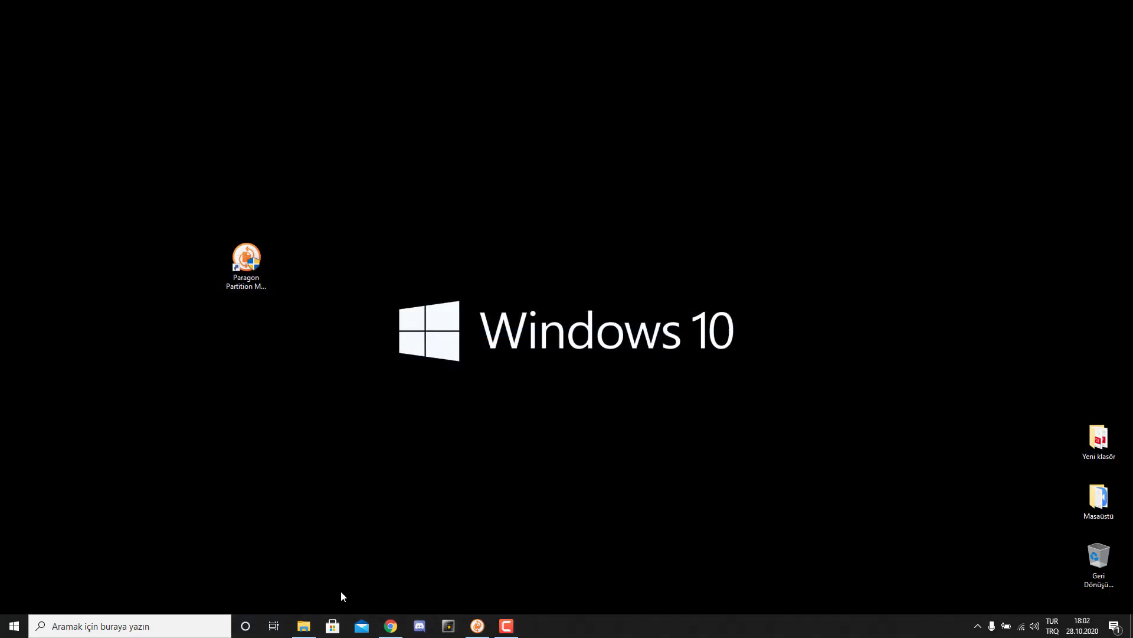
pyautogui.click(304, 626)
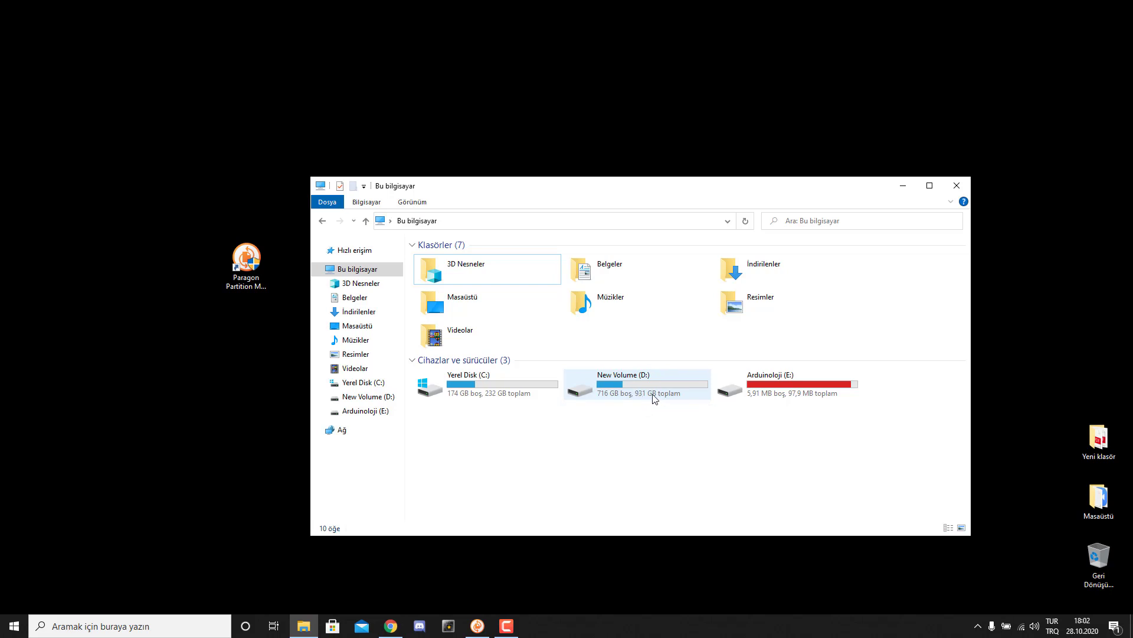
# Quick-format the Arduinoloji (E:) drive as NTFS with a 4096-byte allocation unit, keeping its volume label.
pyautogui.click(787, 389)
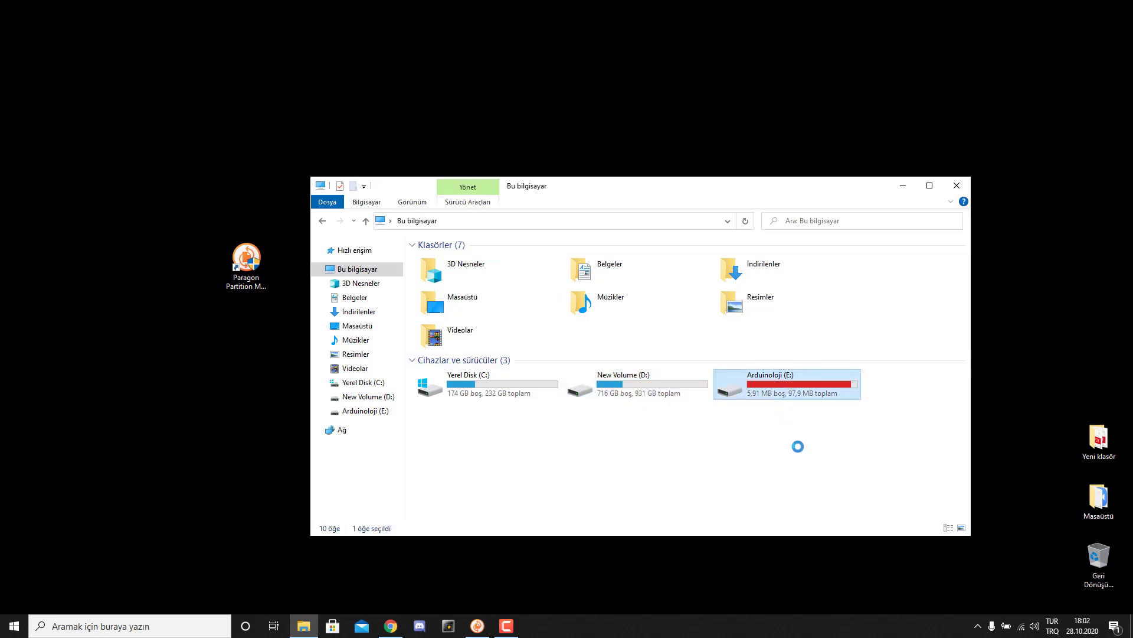
pyautogui.rightClick(785, 383)
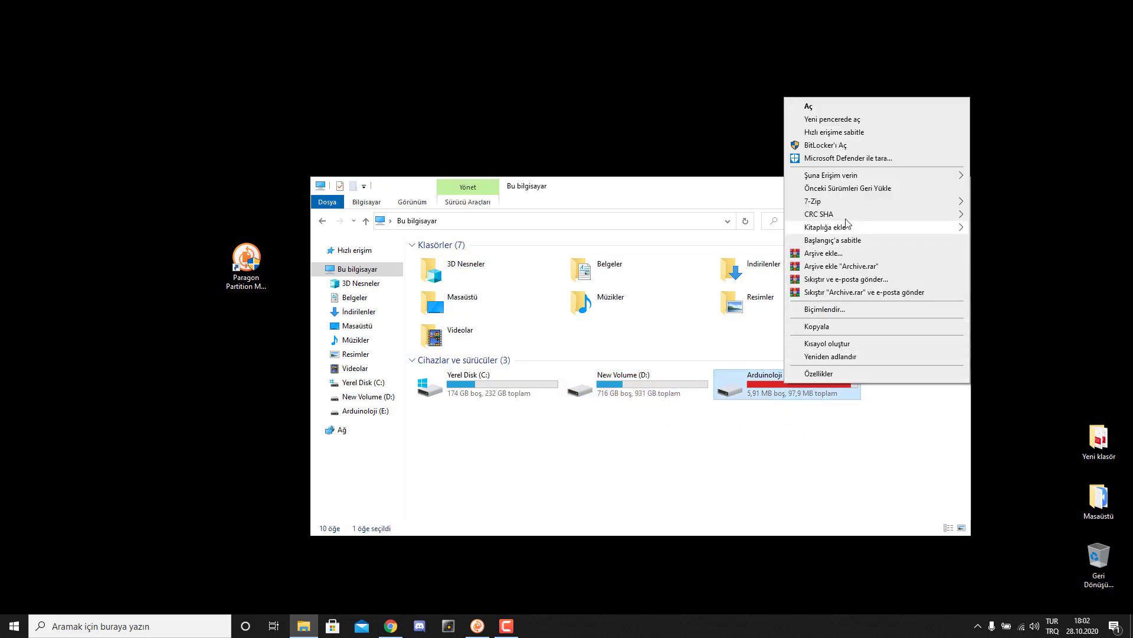
pyautogui.click(888, 309)
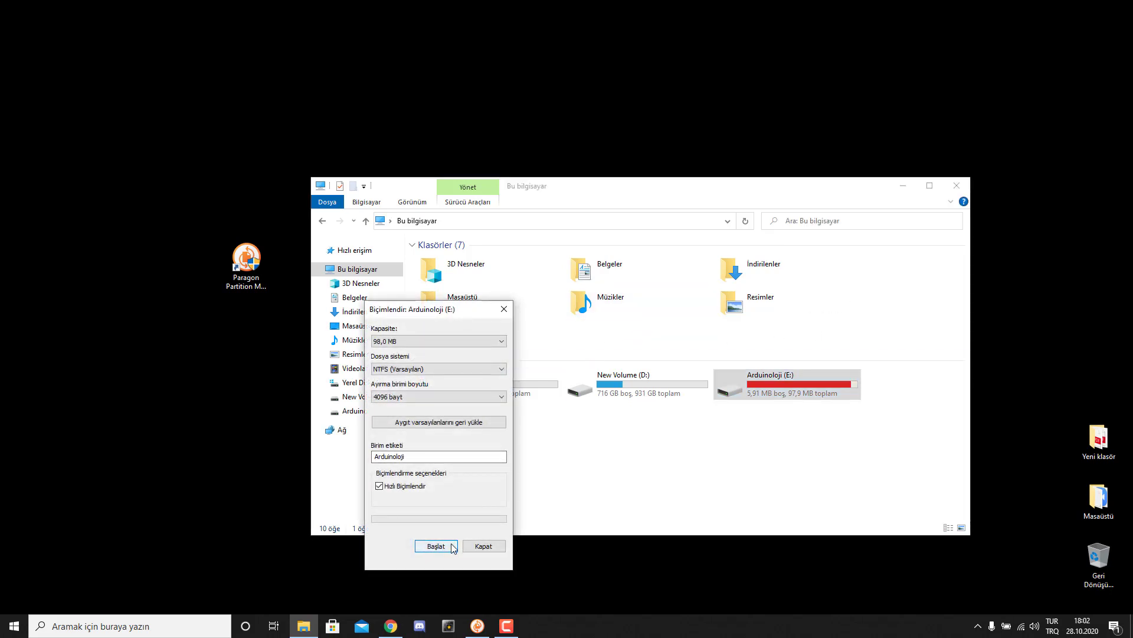
pyautogui.click(453, 546)
pyautogui.click(606, 313)
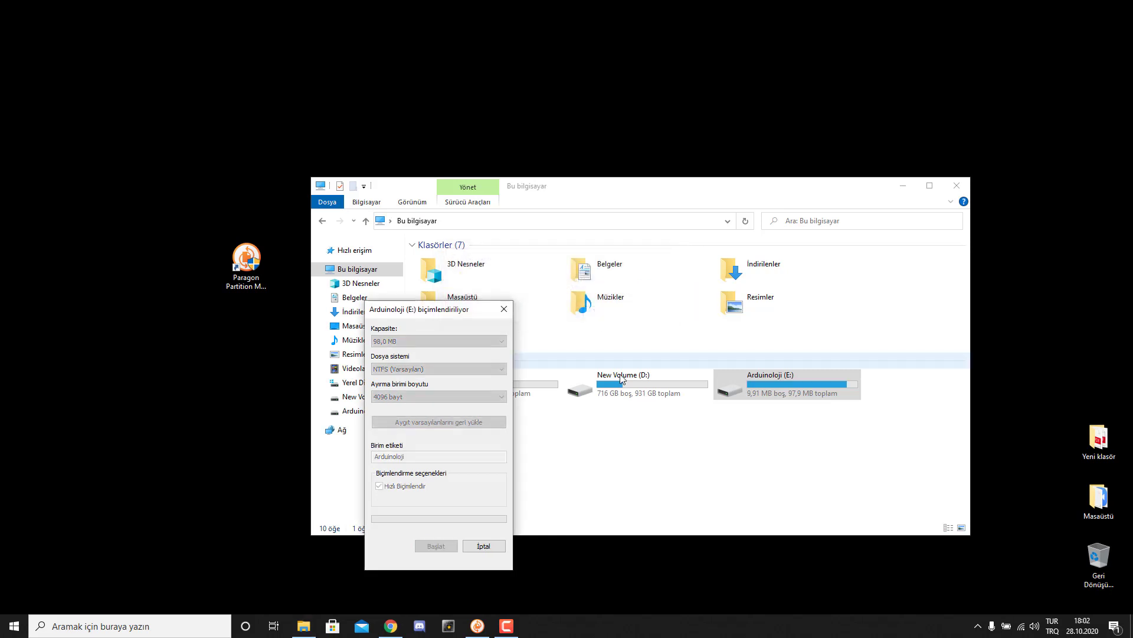
pyautogui.click(619, 315)
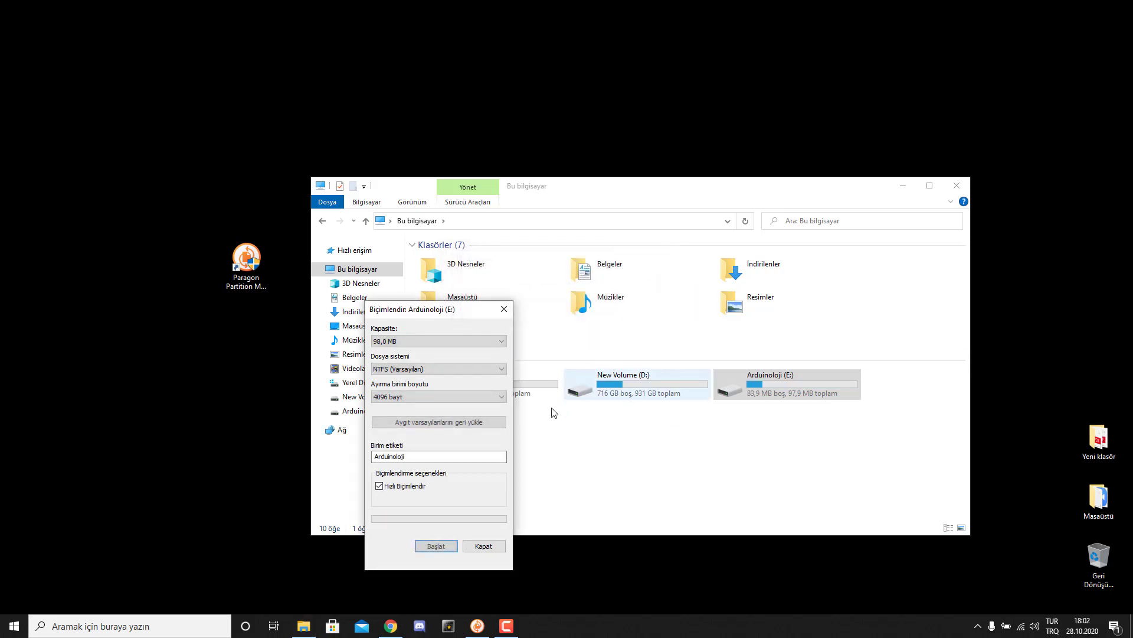
pyautogui.click(483, 546)
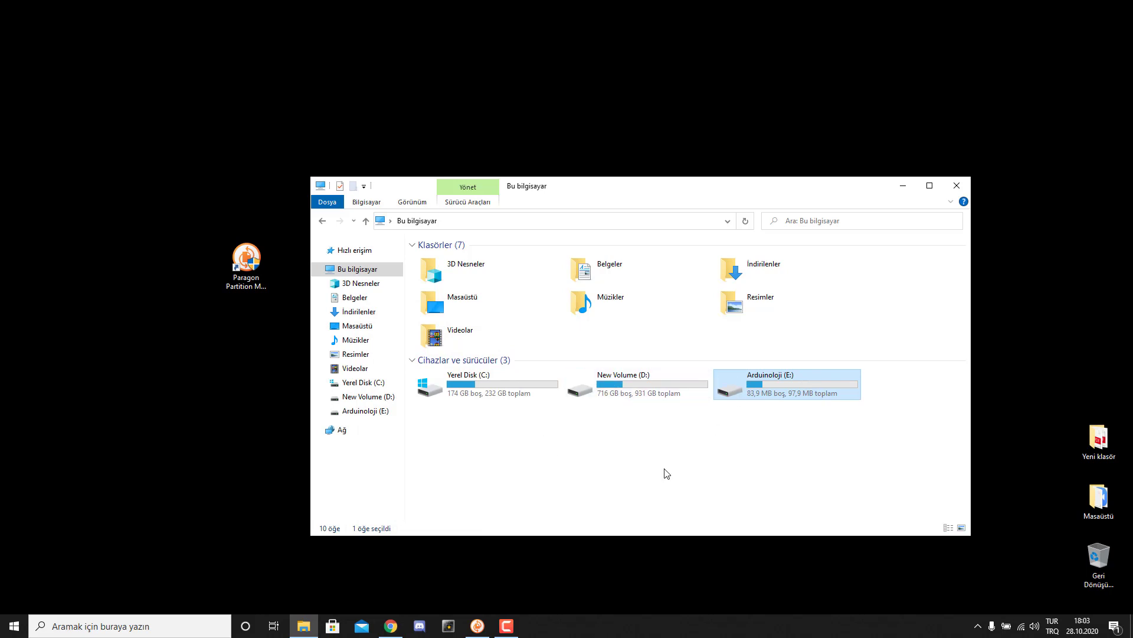
# Delete the Arduinoloji (E:) partition in Paragon Partition Manager and check the remaining drives in File Explorer.
pyautogui.click(478, 625)
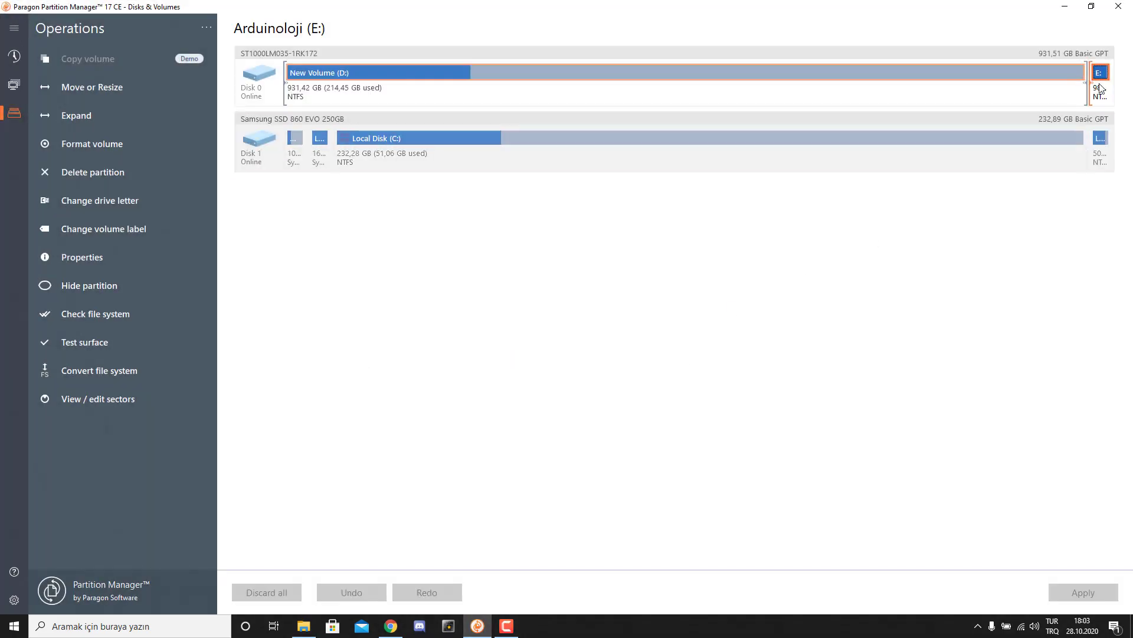
pyautogui.click(93, 172)
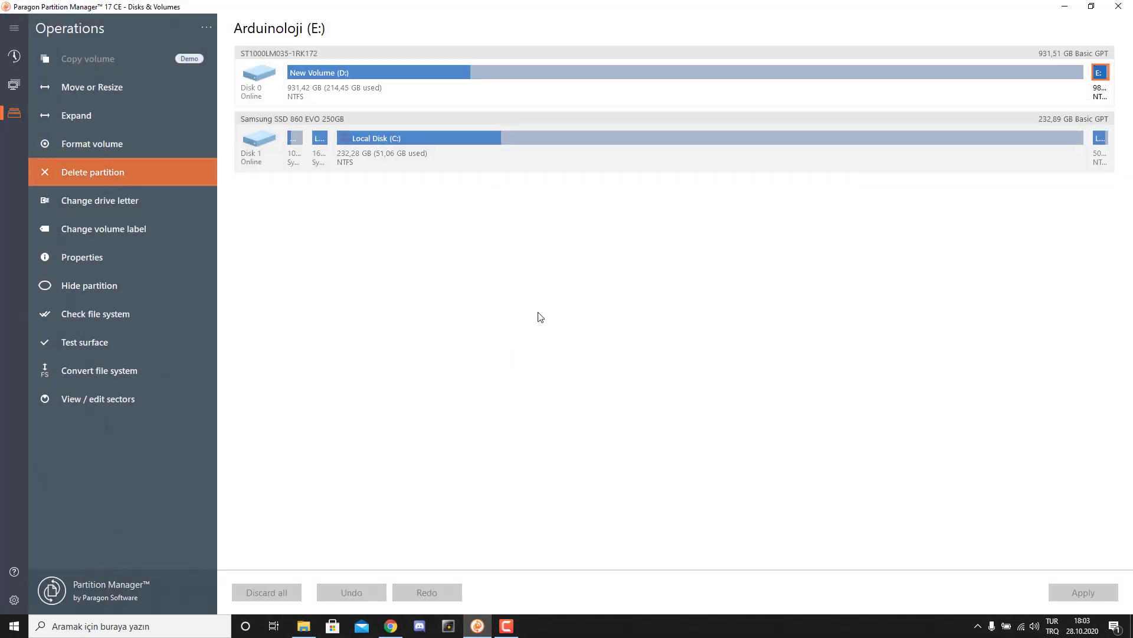
pyautogui.click(582, 468)
pyautogui.click(436, 244)
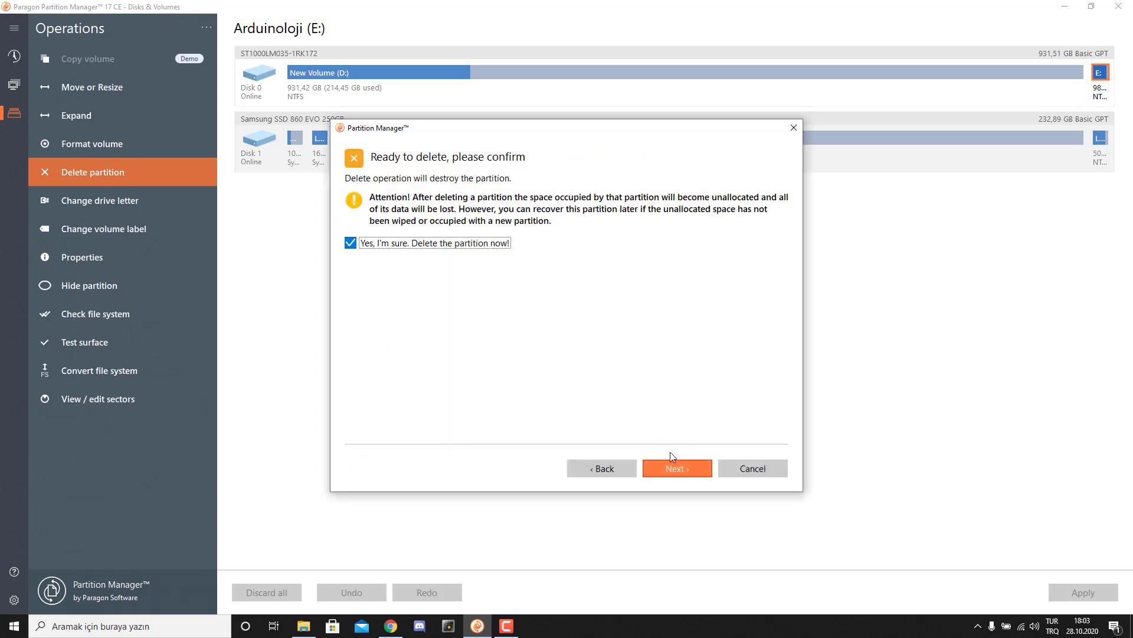
pyautogui.click(678, 466)
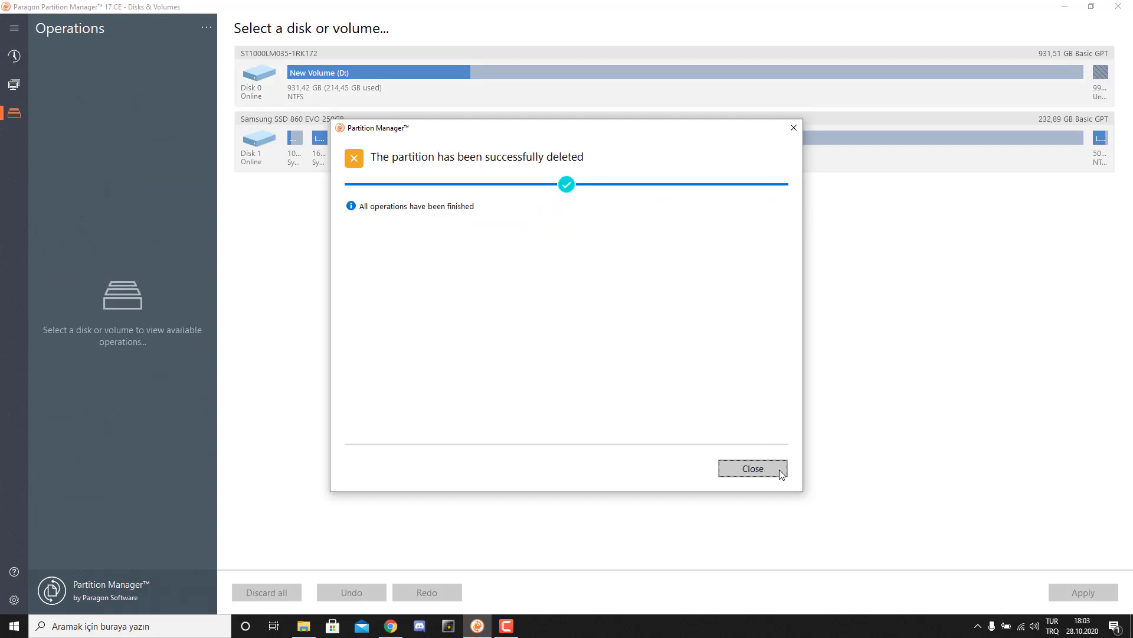
pyautogui.click(784, 470)
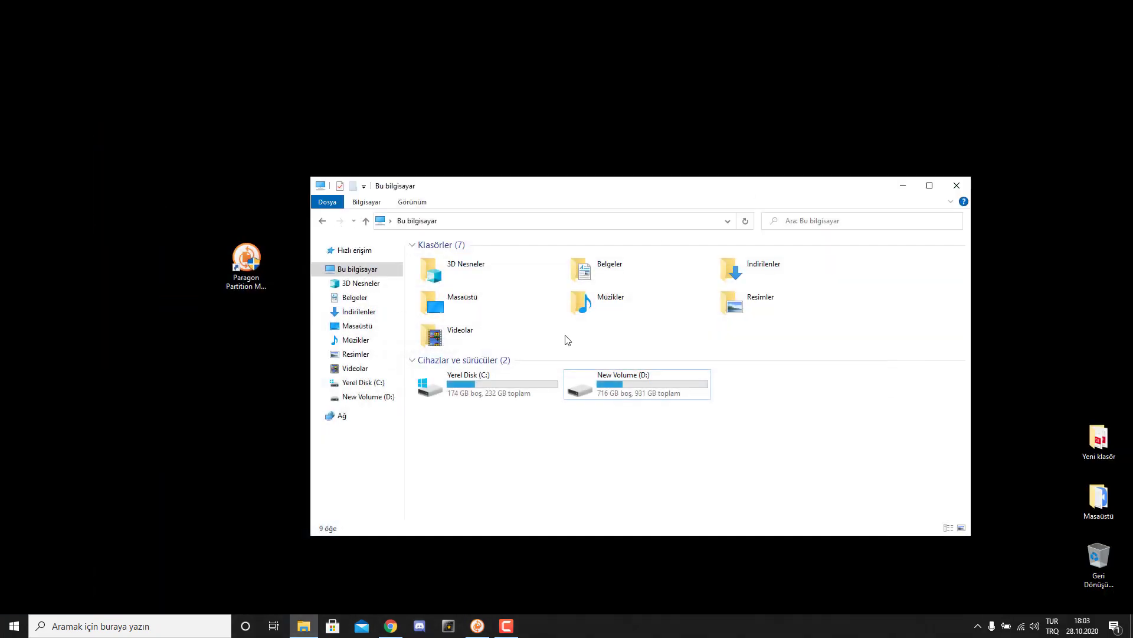
pyautogui.click(1065, 6)
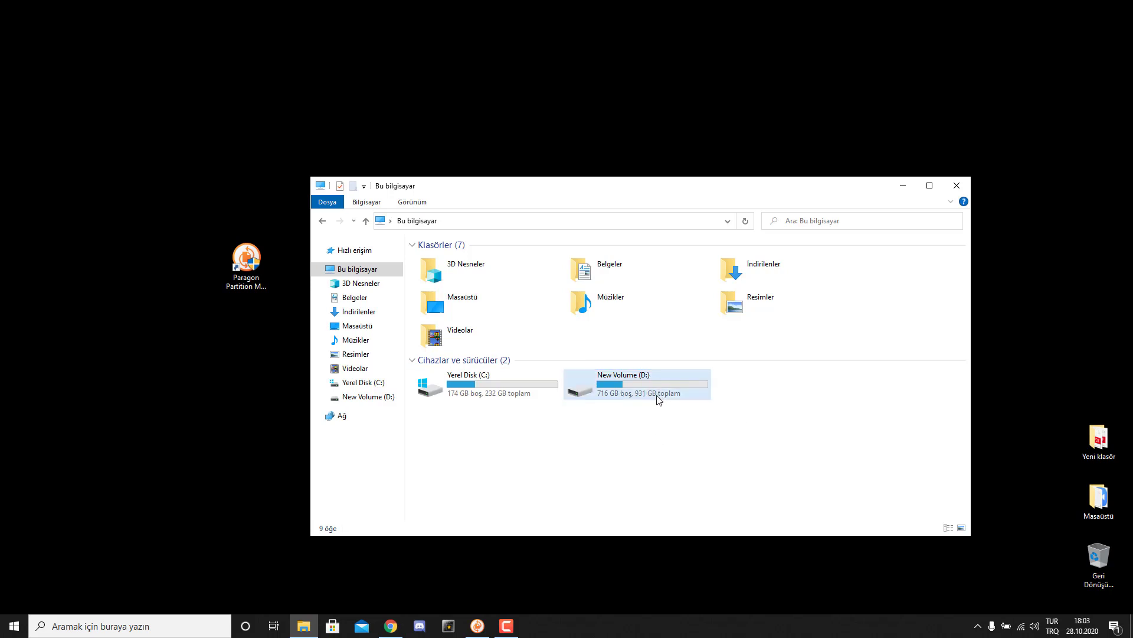
pyautogui.click(903, 186)
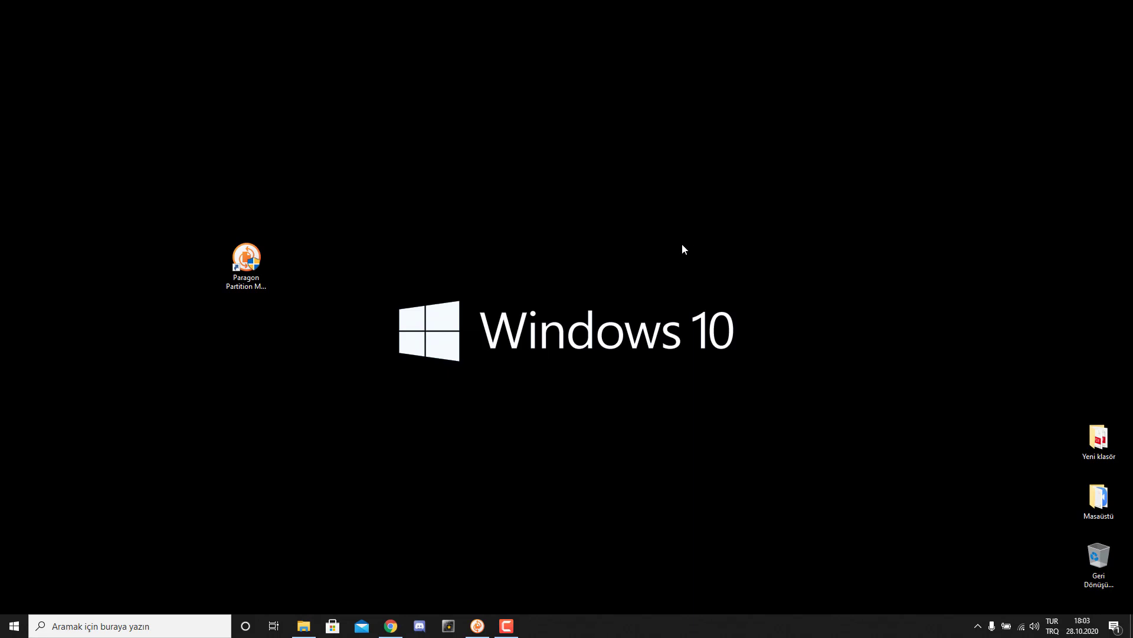